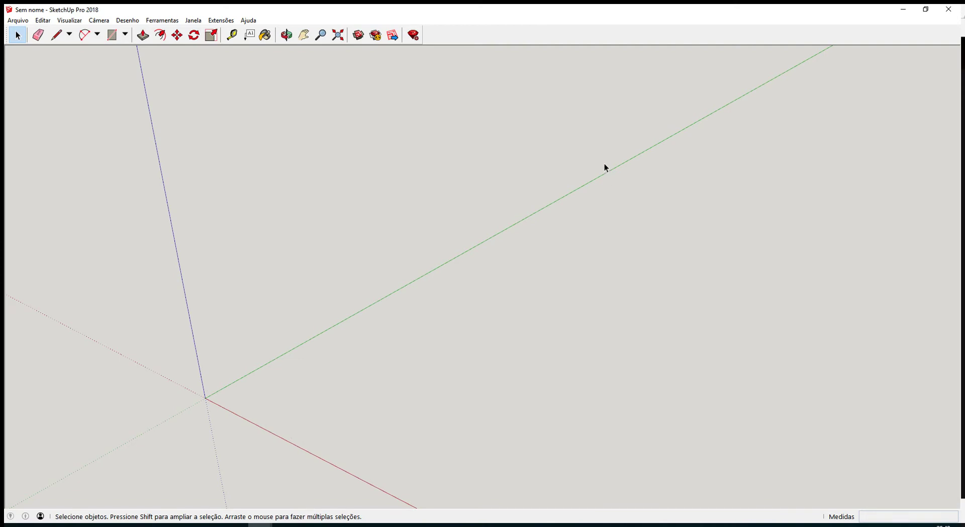
{"action": "left_click", "coordinate": [57, 34]}
{"action": "left_click", "coordinate": [84, 35]}
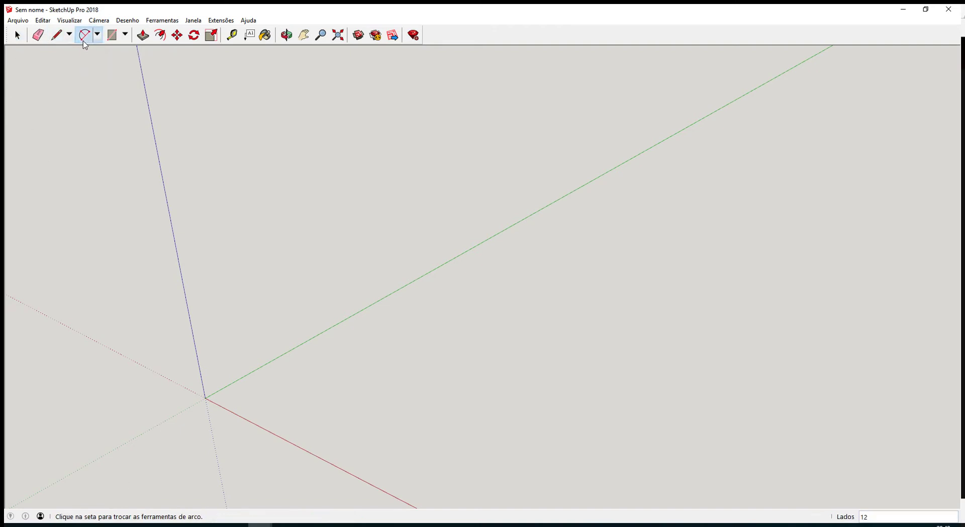
{"action": "left_click", "coordinate": [111, 35]}
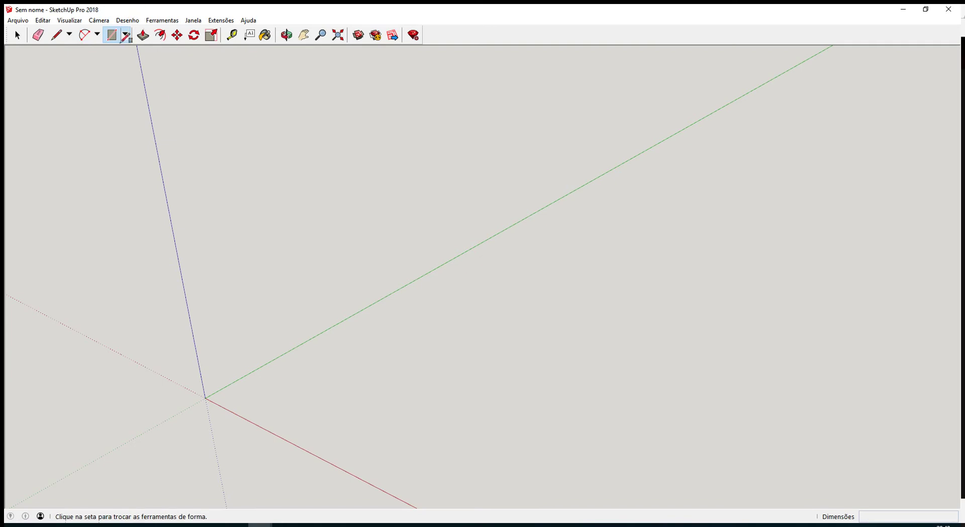
Draw a single freestanding line on the ground between the green and red axes, without continuing it into further segments.
{"action": "left_click", "coordinate": [56, 35]}
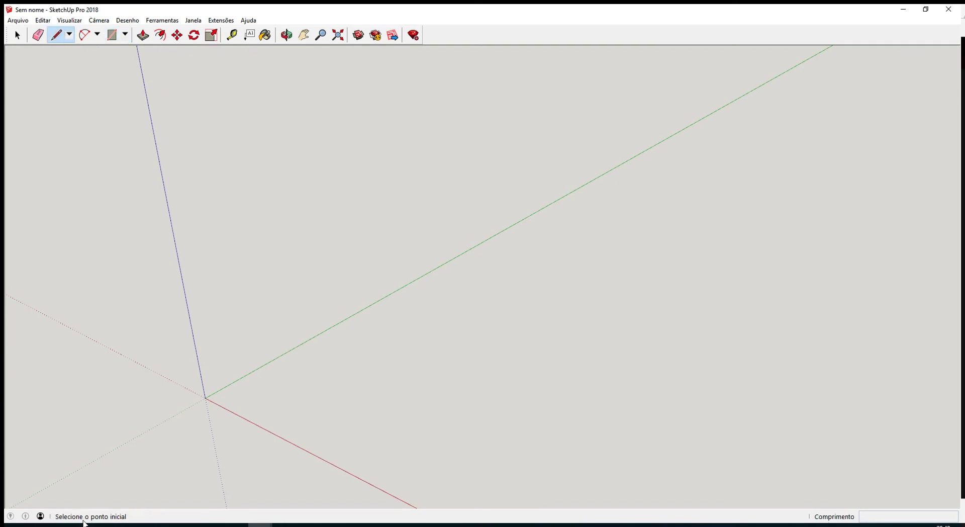
{"action": "left_click", "coordinate": [57, 38]}
{"action": "left_click", "coordinate": [342, 365]}
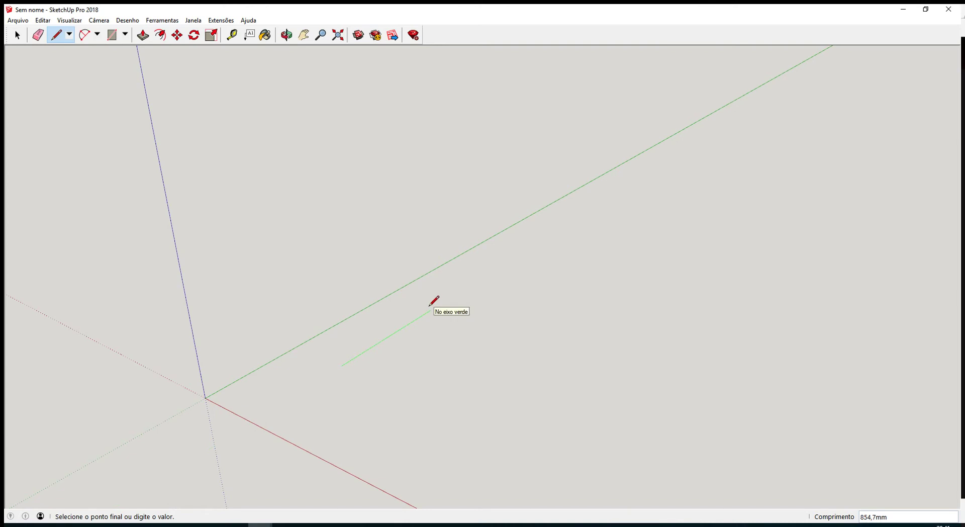
{"action": "left_click", "coordinate": [467, 332]}
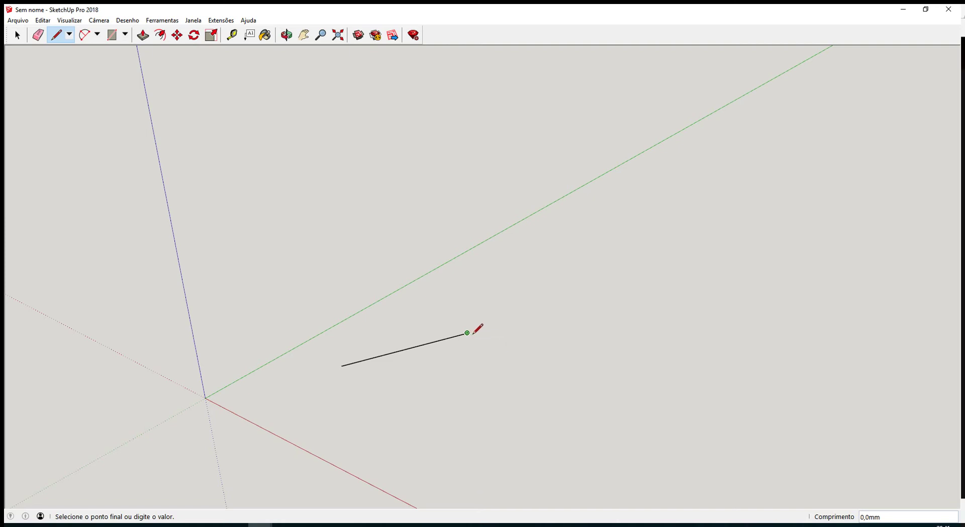
{"action": "key", "text": "Escape"}
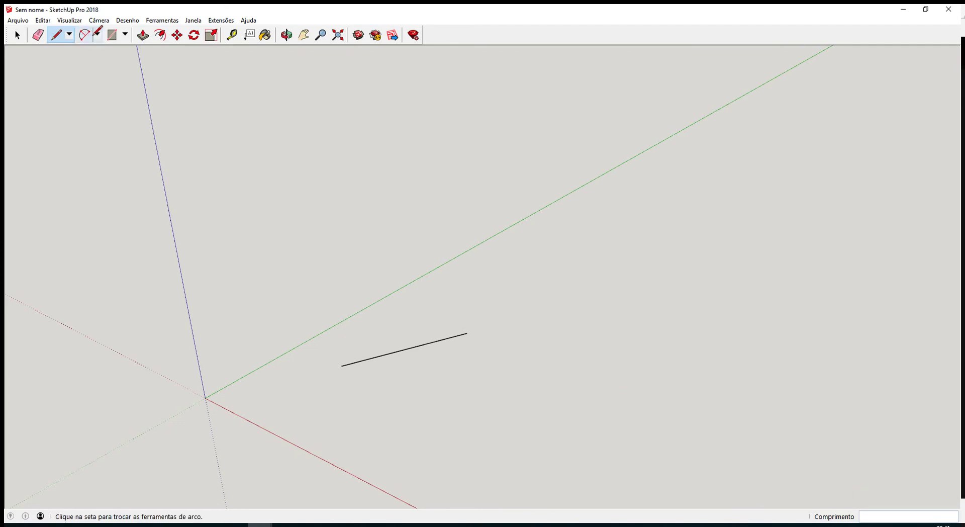
Draw a circle with a radius of about 318 mm on the ground plane, beside the line and clear of it.
{"action": "left_click", "coordinate": [97, 34]}
{"action": "left_click", "coordinate": [125, 34]}
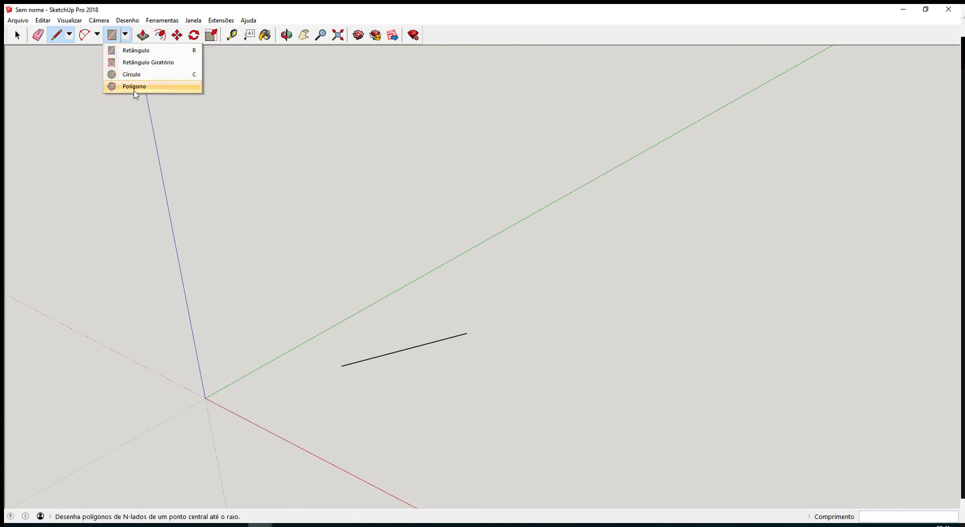
{"action": "left_click", "coordinate": [135, 77]}
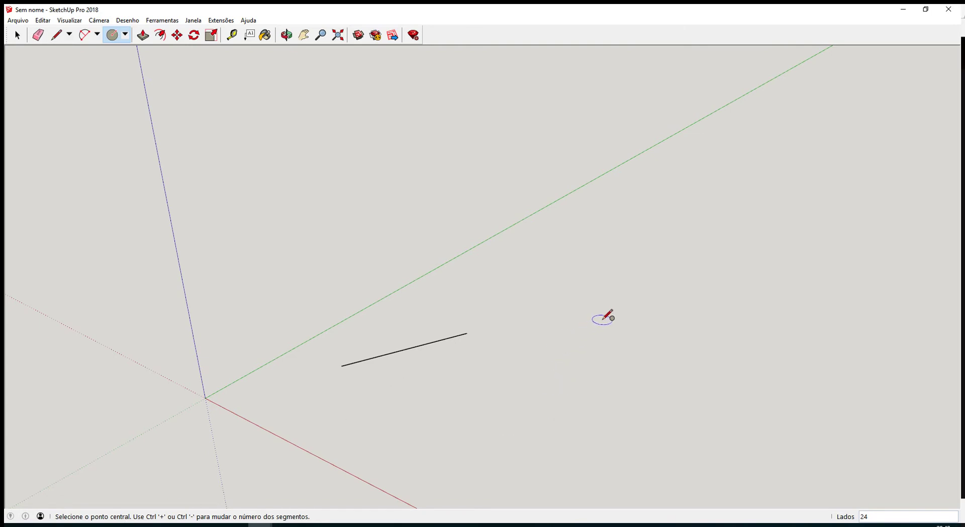
{"action": "left_click", "coordinate": [579, 387]}
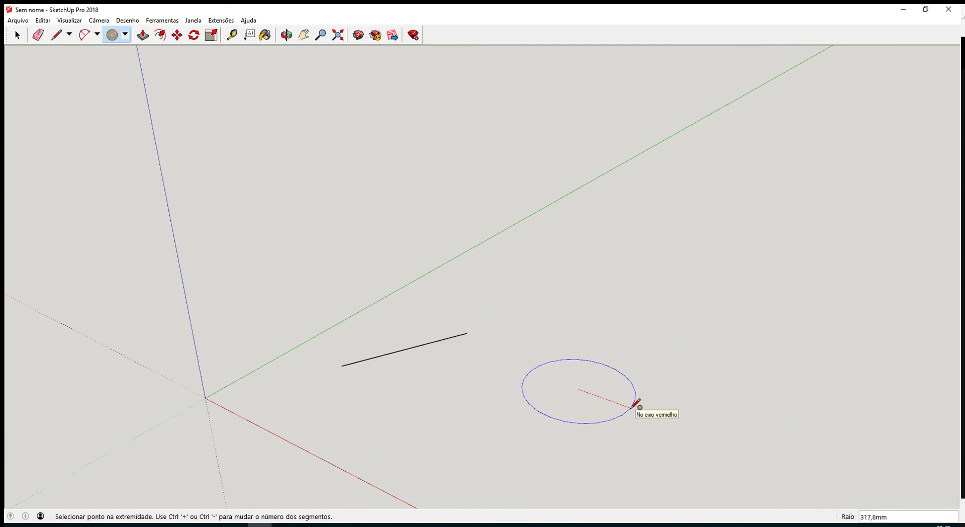
{"action": "left_click", "coordinate": [631, 407]}
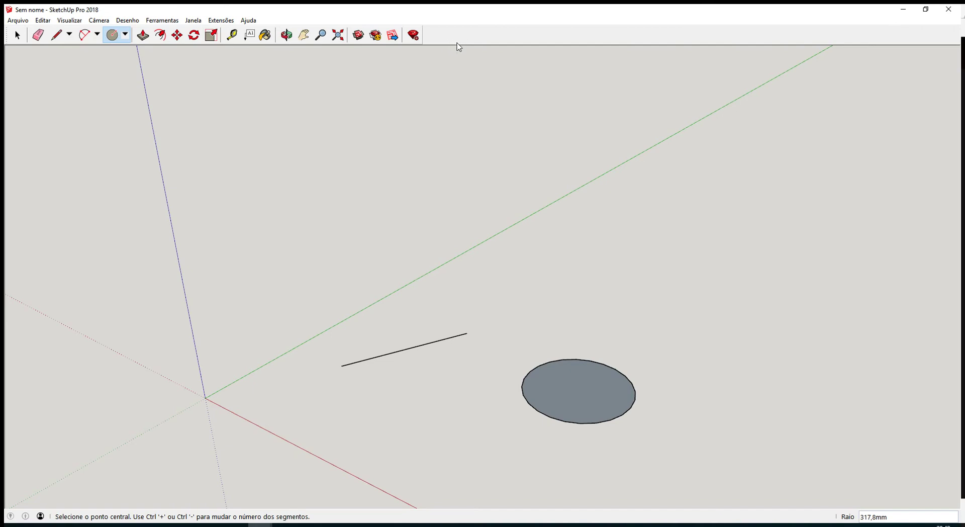
Show the large tool set (Conjunto grande de ferramentas) and dock it vertically beside the drawing area.
{"action": "right_click", "coordinate": [491, 40]}
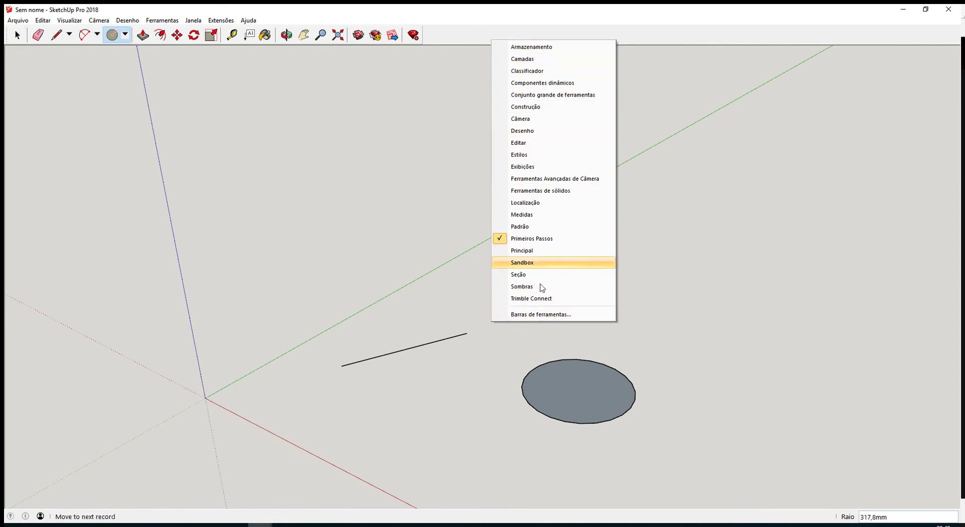
{"action": "left_click", "coordinate": [669, 14]}
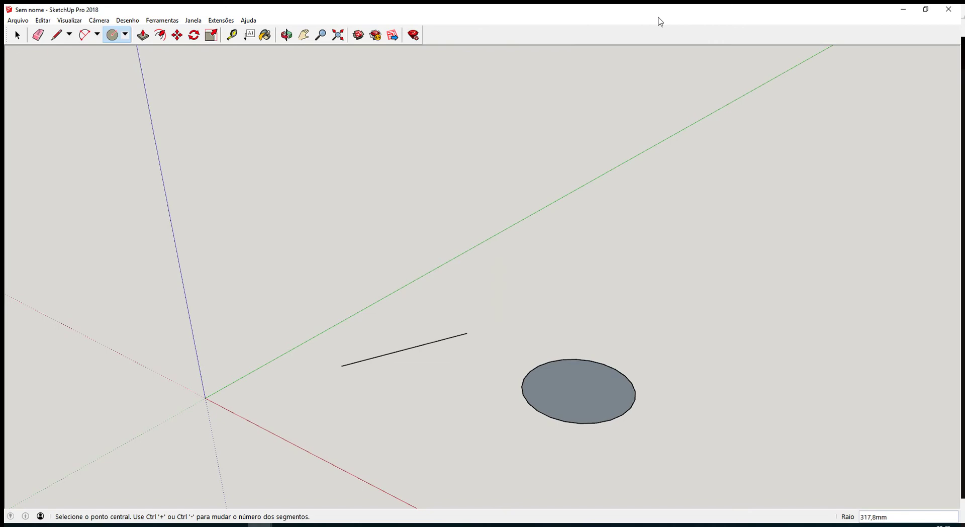
{"action": "right_click", "coordinate": [495, 42]}
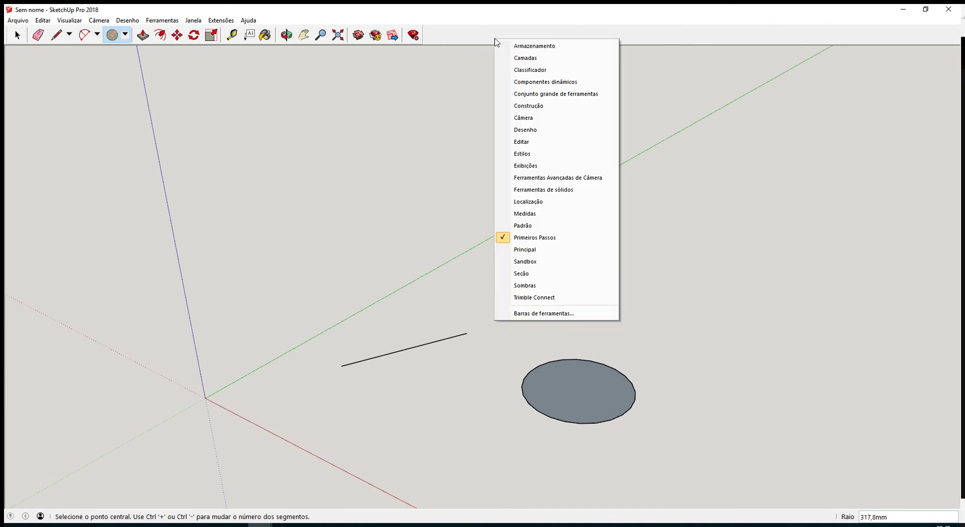
{"action": "left_click", "coordinate": [539, 95]}
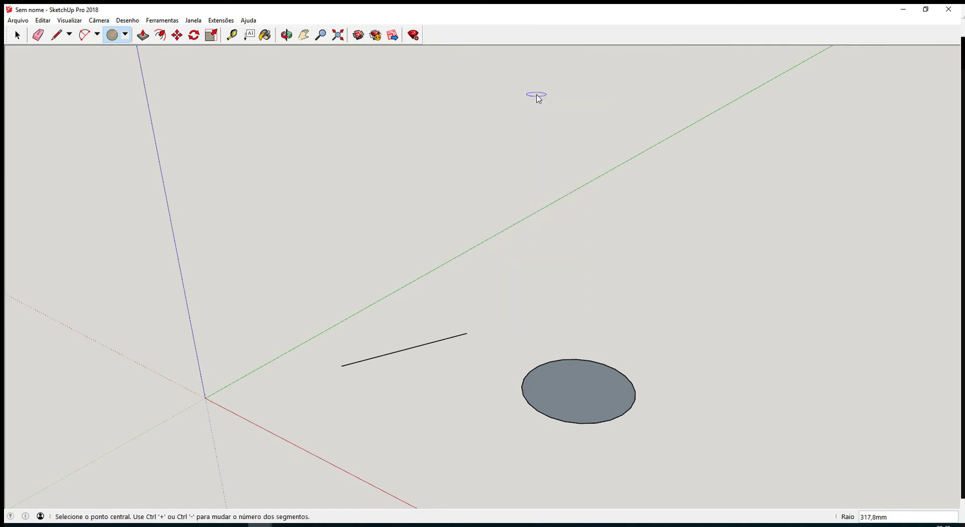
{"action": "left_click_drag", "start_coordinate": [425, 73], "coordinate": [16, 34]}
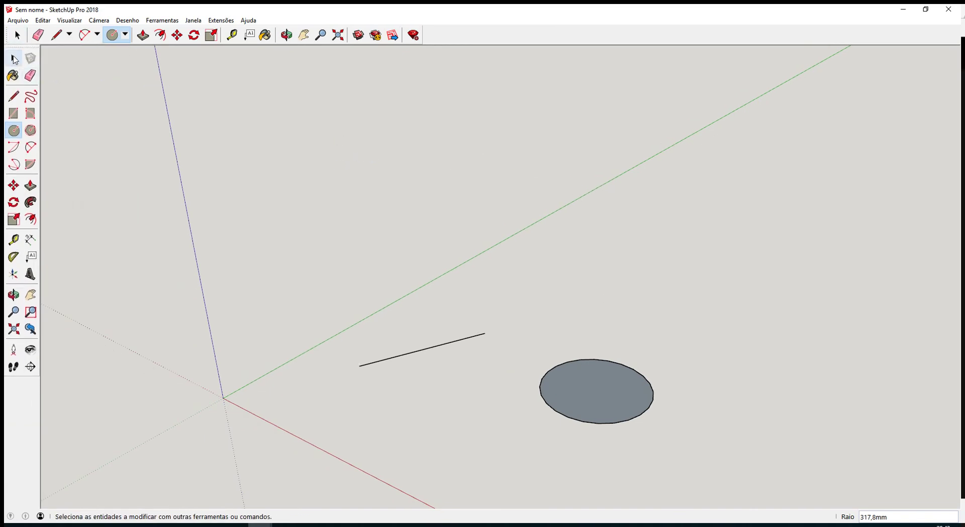
{"action": "left_click_drag", "start_coordinate": [25, 48], "coordinate": [4, 43]}
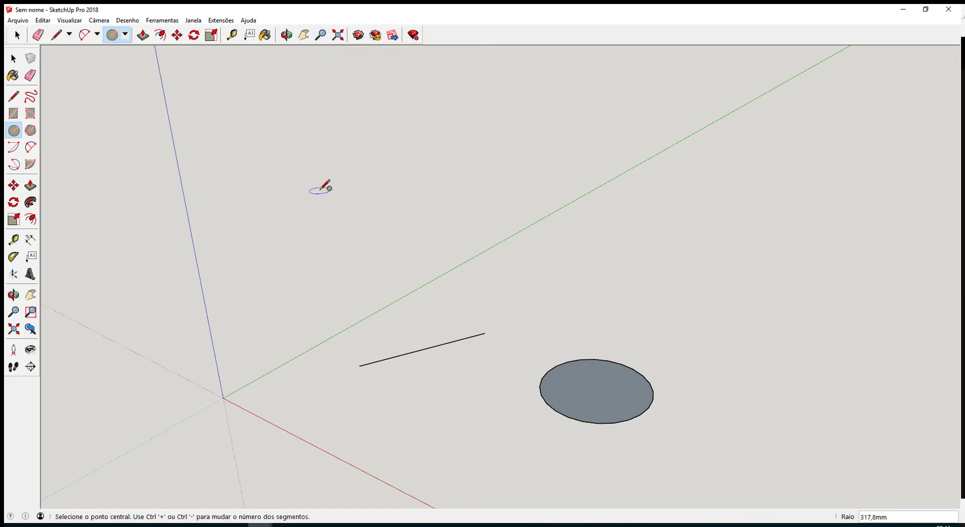
Examine the line's end point and the circular face by zooming in close and back out.
{"action": "scroll", "coordinate": [595, 384], "scroll_direction": "down", "scroll_amount": 1}
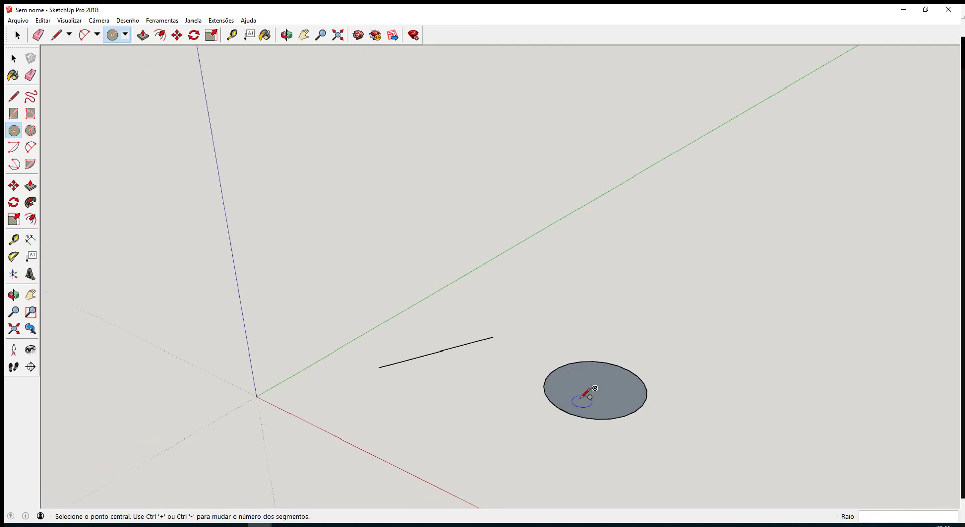
{"action": "scroll", "coordinate": [586, 402], "scroll_direction": "up", "scroll_amount": 1}
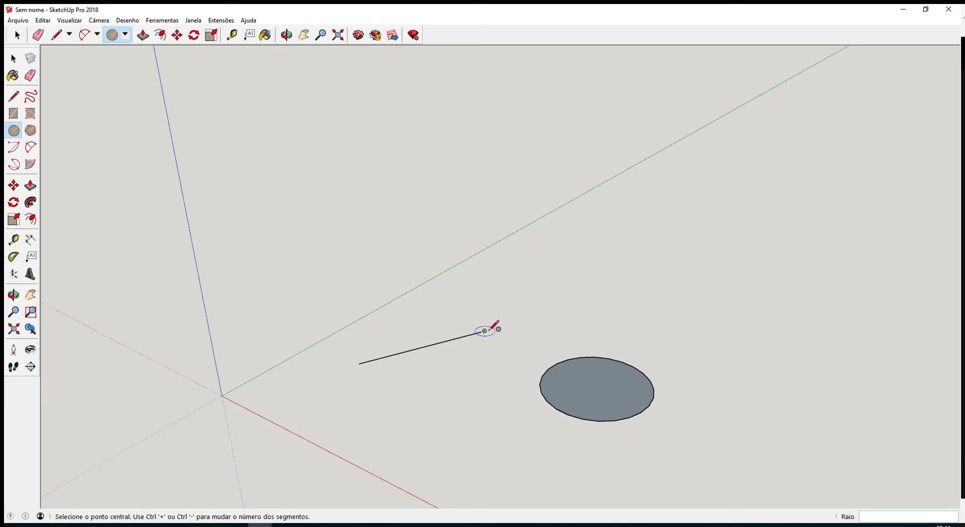
{"action": "scroll", "coordinate": [484, 330], "scroll_direction": "up", "scroll_amount": 6}
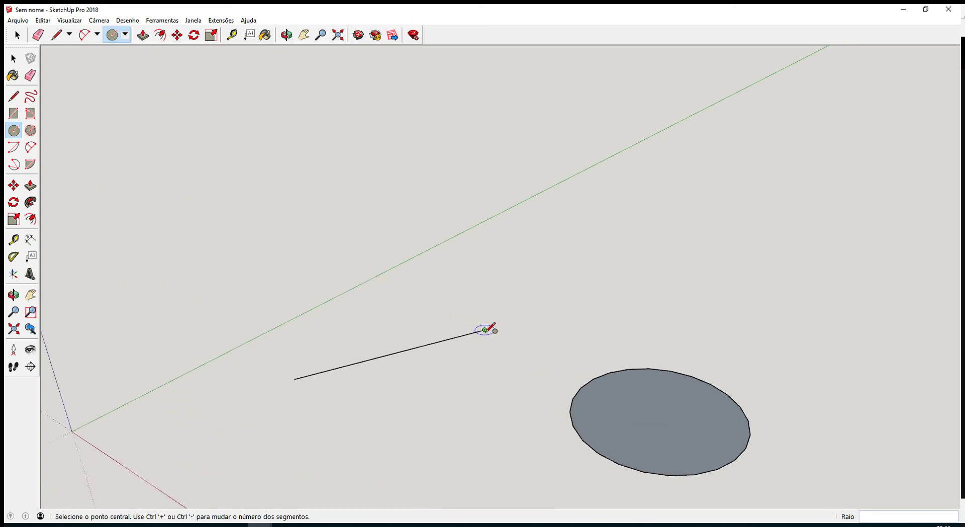
{"action": "scroll", "coordinate": [484, 327], "scroll_direction": "up", "scroll_amount": 3}
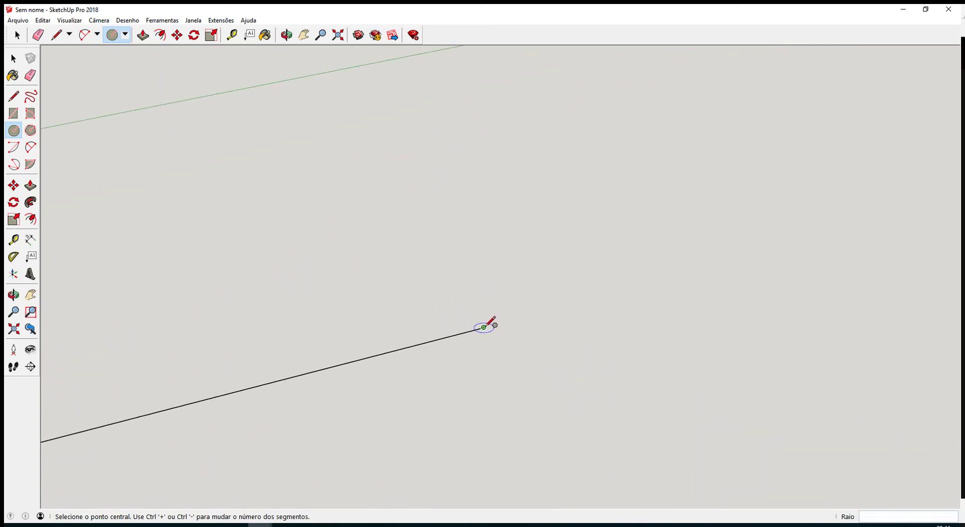
{"action": "scroll", "coordinate": [484, 328], "scroll_direction": "up", "scroll_amount": 1}
{"action": "scroll", "coordinate": [483, 327], "scroll_direction": "down", "scroll_amount": 6}
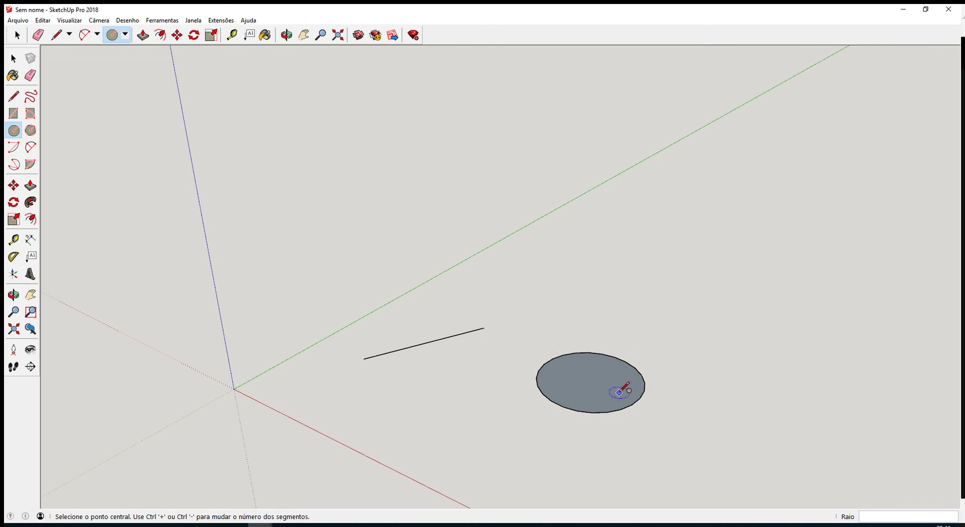
{"action": "scroll", "coordinate": [619, 392], "scroll_direction": "up", "scroll_amount": 6}
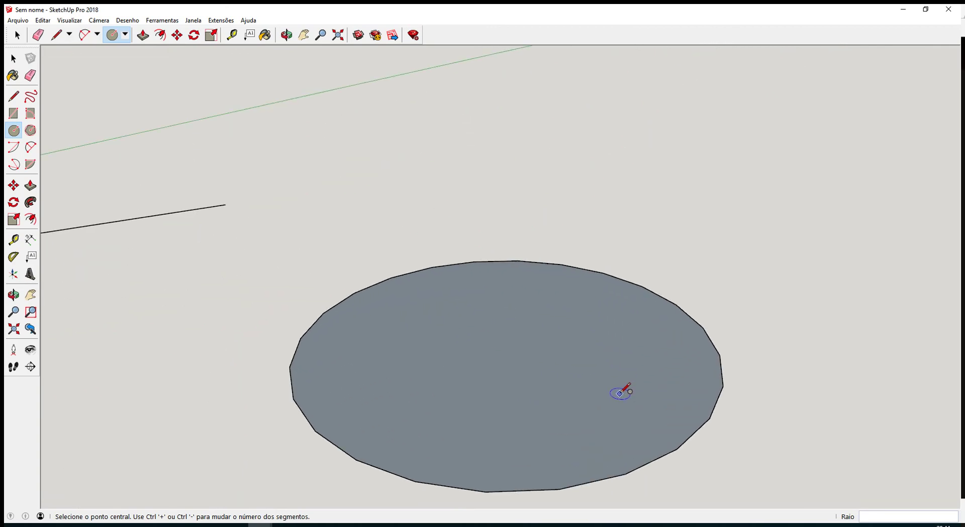
{"action": "scroll", "coordinate": [621, 392], "scroll_direction": "down", "scroll_amount": 8}
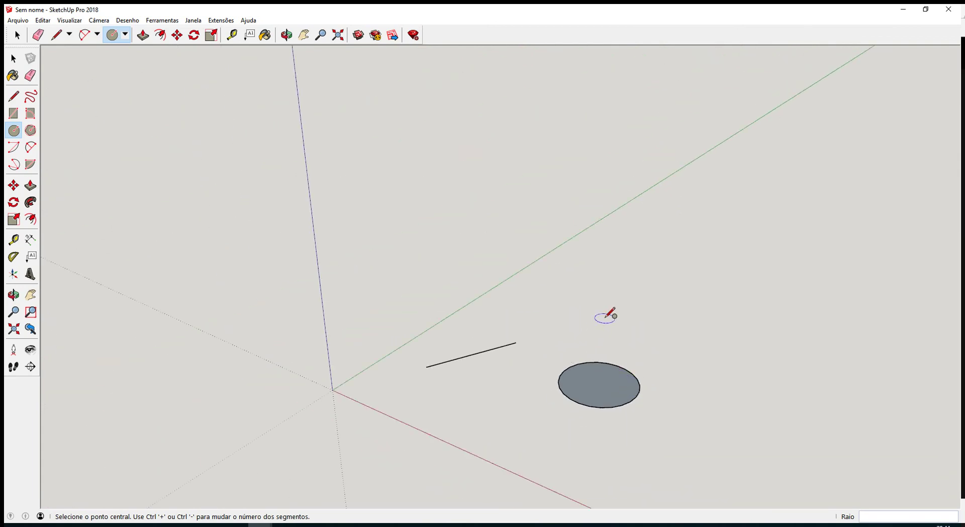
{"action": "scroll", "coordinate": [606, 395], "scroll_direction": "up", "scroll_amount": 5}
{"action": "scroll", "coordinate": [613, 394], "scroll_direction": "up", "scroll_amount": 5}
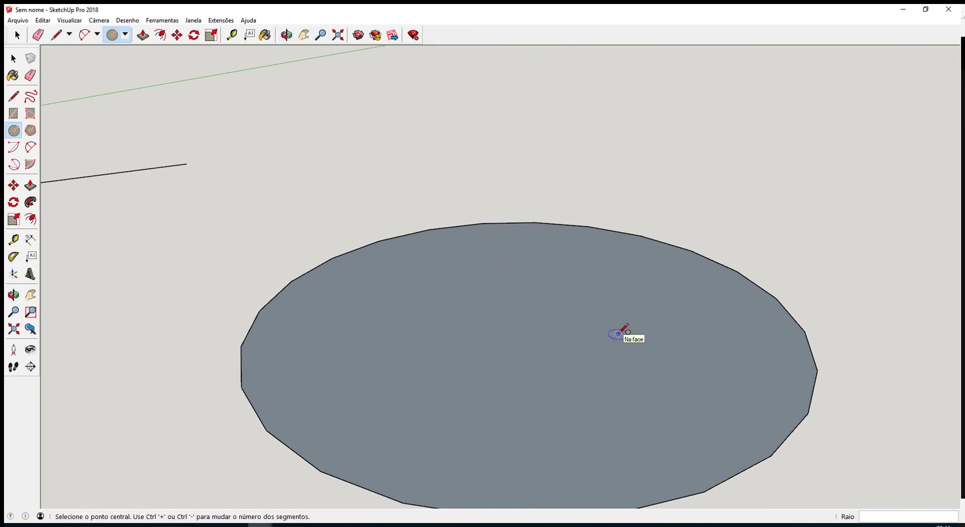
{"action": "scroll", "coordinate": [618, 333], "scroll_direction": "down", "scroll_amount": 3}
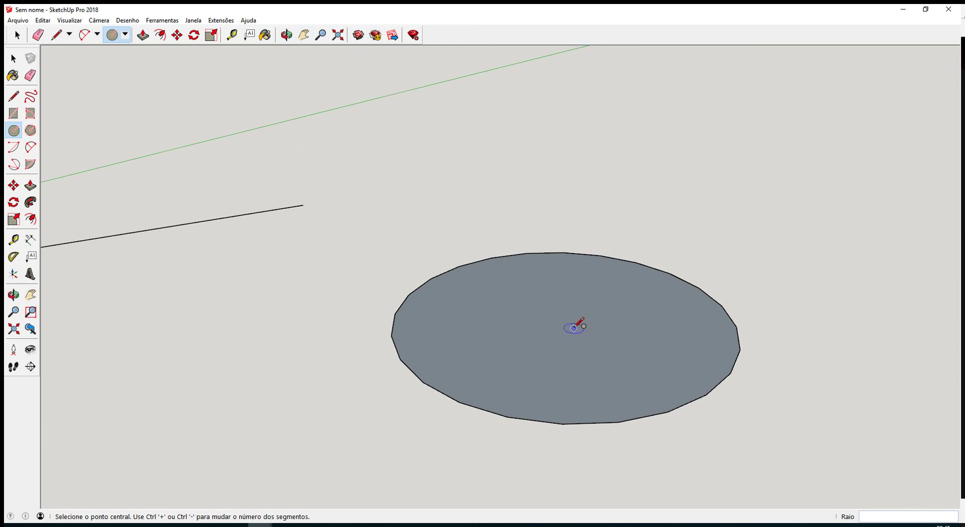
{"action": "scroll", "coordinate": [573, 327], "scroll_direction": "up", "scroll_amount": 1}
{"action": "scroll", "coordinate": [573, 328], "scroll_direction": "down", "scroll_amount": 1}
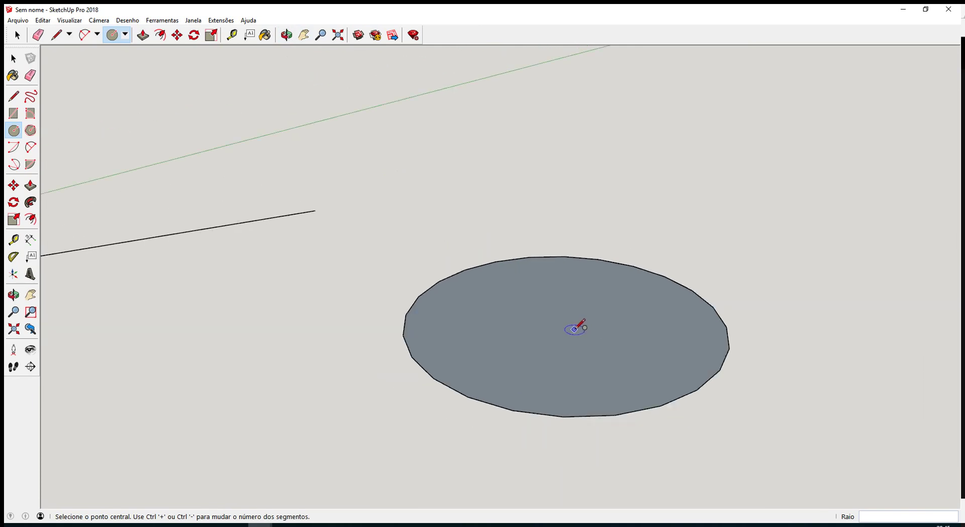
{"action": "scroll", "coordinate": [573, 327], "scroll_direction": "up", "scroll_amount": 1}
{"action": "scroll", "coordinate": [575, 327], "scroll_direction": "down", "scroll_amount": 2}
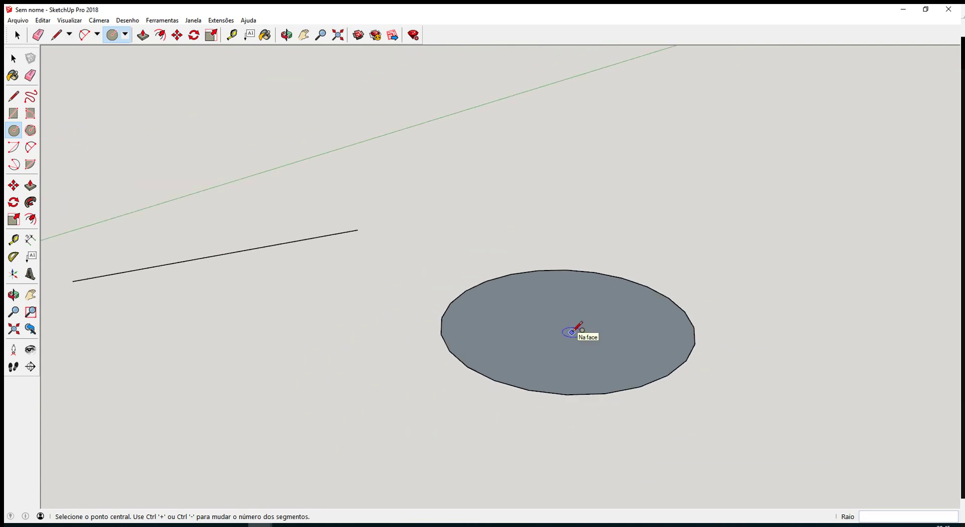
Orbit around the line and circle to view them from the opposite side and back, ending closer to the circle.
{"action": "key", "text": "o"}
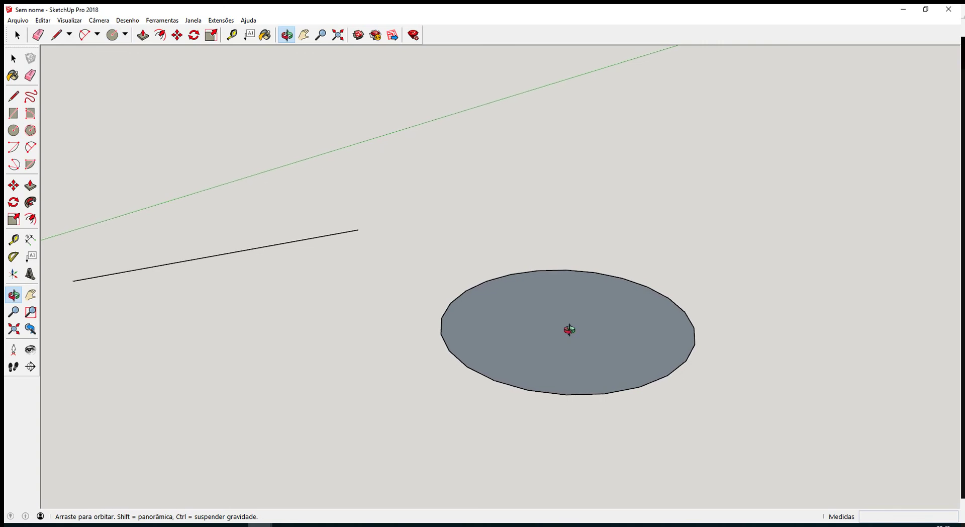
{"action": "left_click_drag", "start_coordinate": [569, 329], "coordinate": [86, 268]}
{"action": "key", "text": "c"}
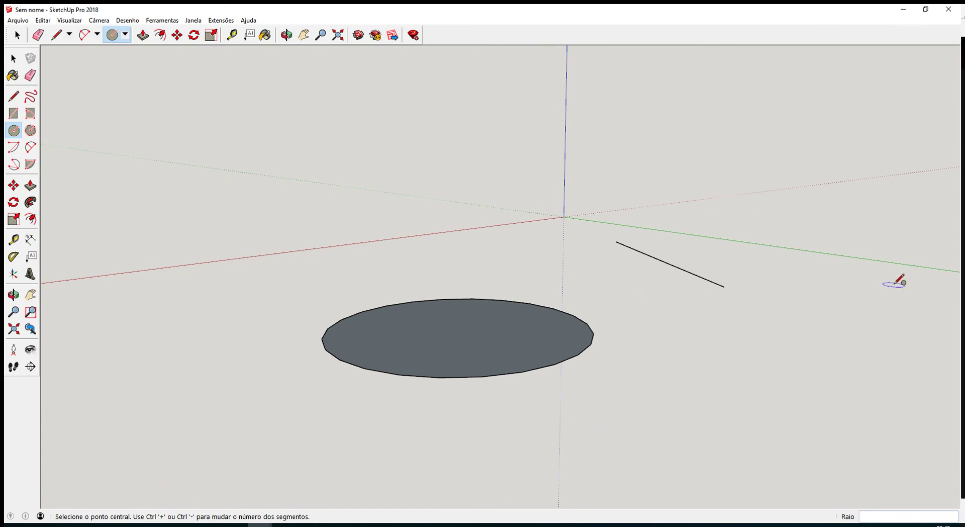
{"action": "key", "text": "o"}
{"action": "left_click_drag", "start_coordinate": [900, 280], "coordinate": [167, 291]}
{"action": "middle_click_drag", "start_coordinate": [471, 346], "coordinate": [573, 402]}
{"action": "scroll", "coordinate": [452, 334], "scroll_direction": "up", "scroll_amount": 3}
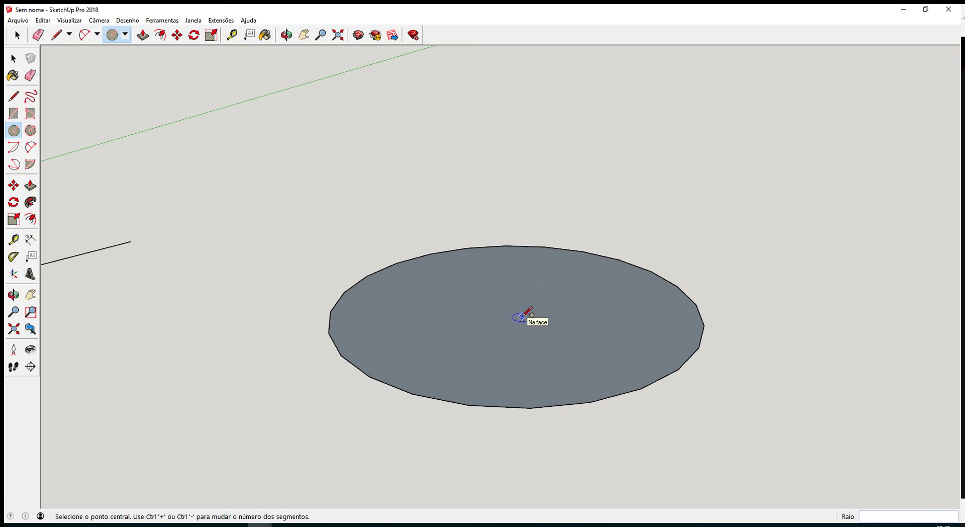
Pan across to the circle and inspect it together with the line from nearer and farther away.
{"action": "key", "text": "o"}
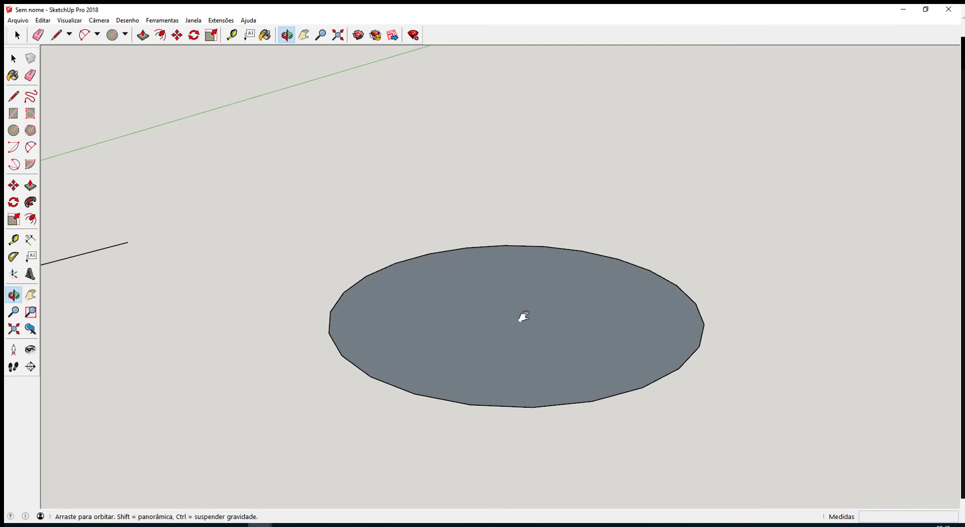
{"action": "middle_click_drag", "start_coordinate": [524, 316], "coordinate": [525, 316], "text": "shift"}
{"action": "left_click_drag", "start_coordinate": [524, 316], "coordinate": [422, 258], "text": "shift"}
{"action": "key", "text": "c"}
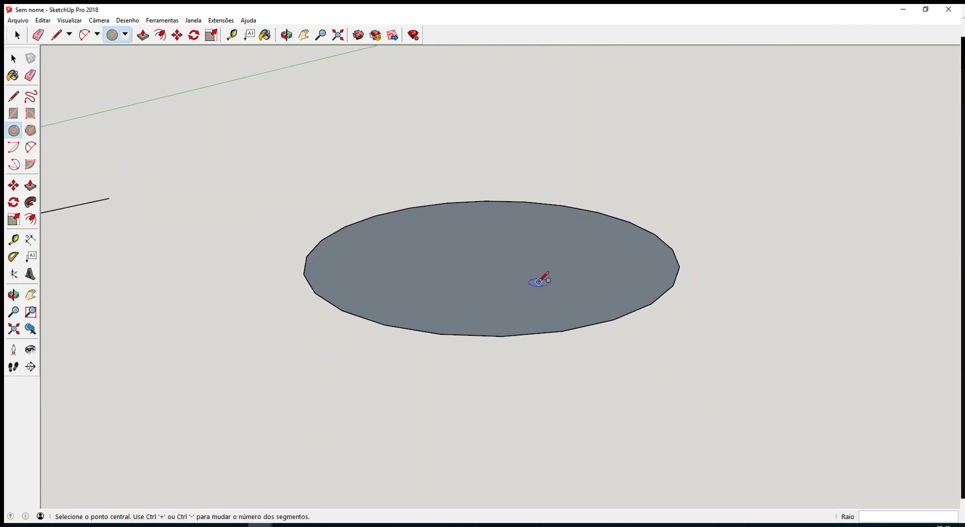
{"action": "scroll", "coordinate": [539, 280], "scroll_direction": "down", "scroll_amount": 6}
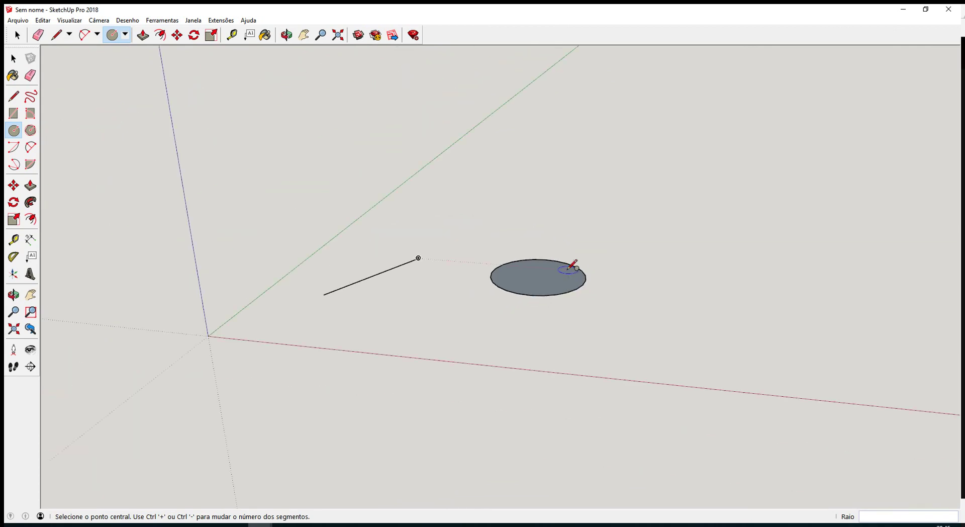
{"action": "scroll", "coordinate": [540, 280], "scroll_direction": "up", "scroll_amount": 5}
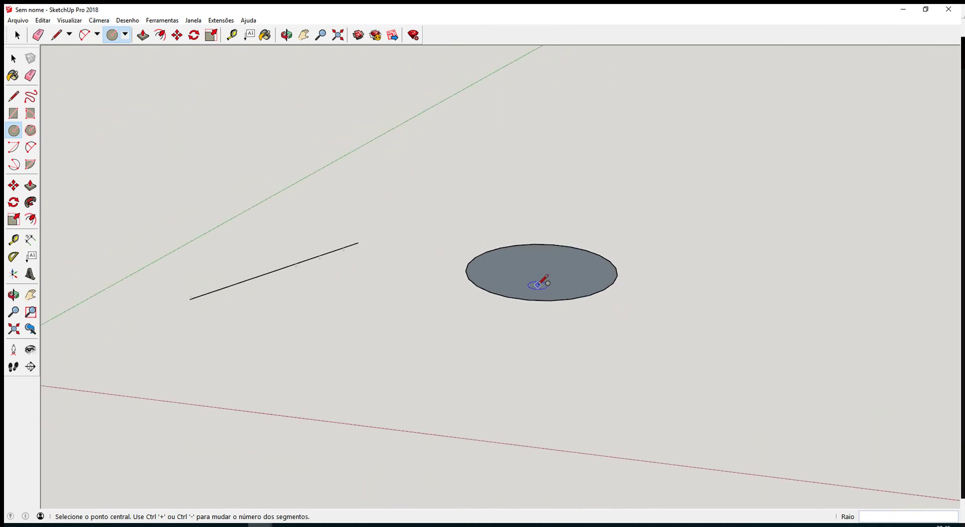
{"action": "scroll", "coordinate": [540, 282], "scroll_direction": "down", "scroll_amount": 2}
{"action": "scroll", "coordinate": [478, 301], "scroll_direction": "up", "scroll_amount": 3}
{"action": "scroll", "coordinate": [491, 294], "scroll_direction": "down", "scroll_amount": 1}
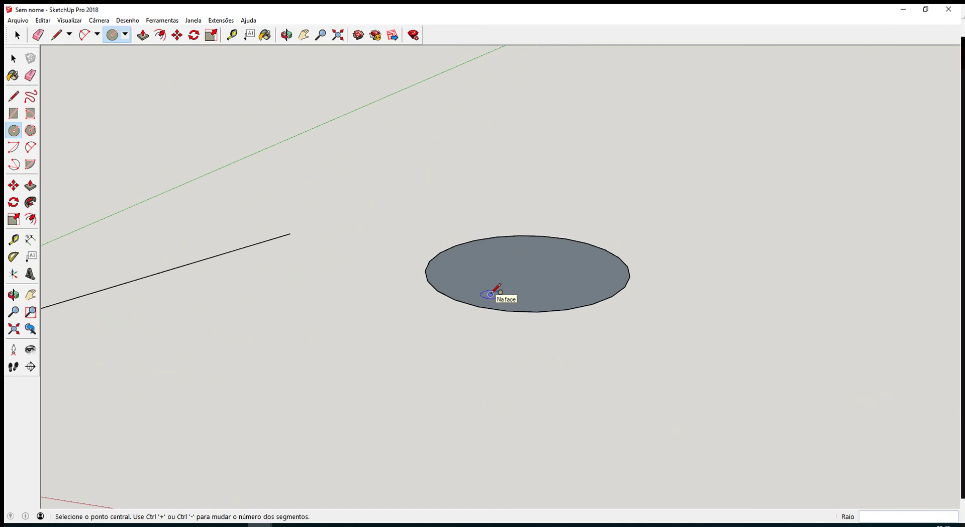
Inspect the line and circle from different distances and a slightly turned angle, and fit both in view with Zoom Extents (Modelo centralizado).
{"action": "scroll", "coordinate": [492, 293], "scroll_direction": "up", "scroll_amount": 3}
{"action": "scroll", "coordinate": [492, 290], "scroll_direction": "down", "scroll_amount": 6}
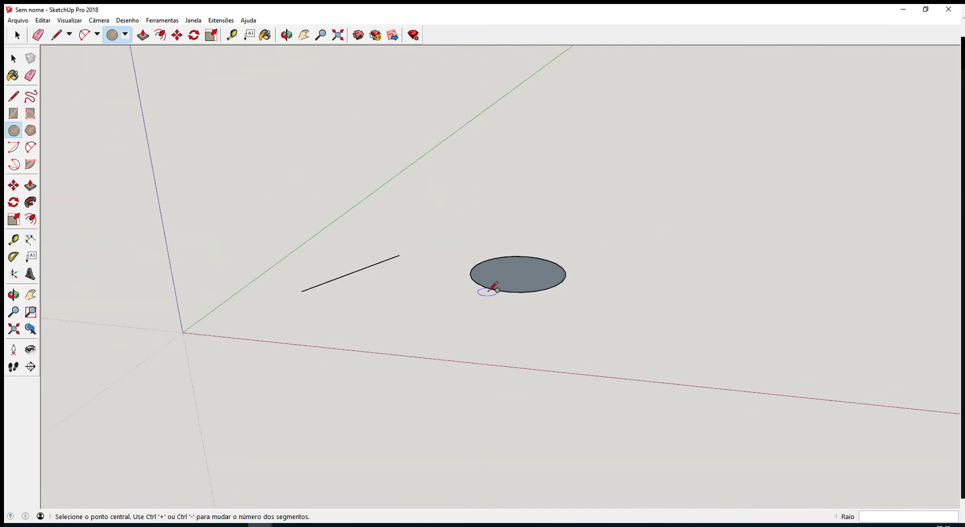
{"action": "middle_click_drag", "start_coordinate": [493, 288], "coordinate": [504, 312]}
{"action": "scroll", "coordinate": [504, 311], "scroll_direction": "up", "scroll_amount": 3}
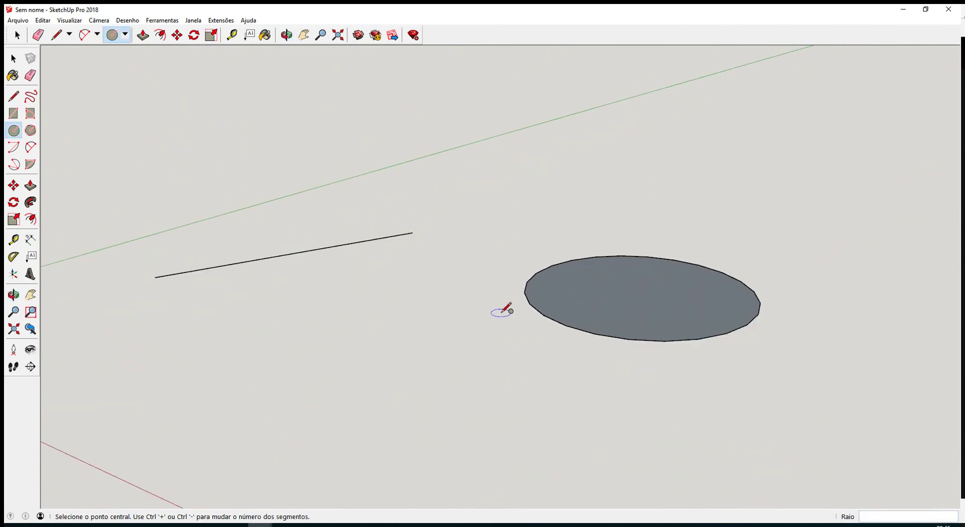
{"action": "scroll", "coordinate": [505, 310], "scroll_direction": "up", "scroll_amount": 3}
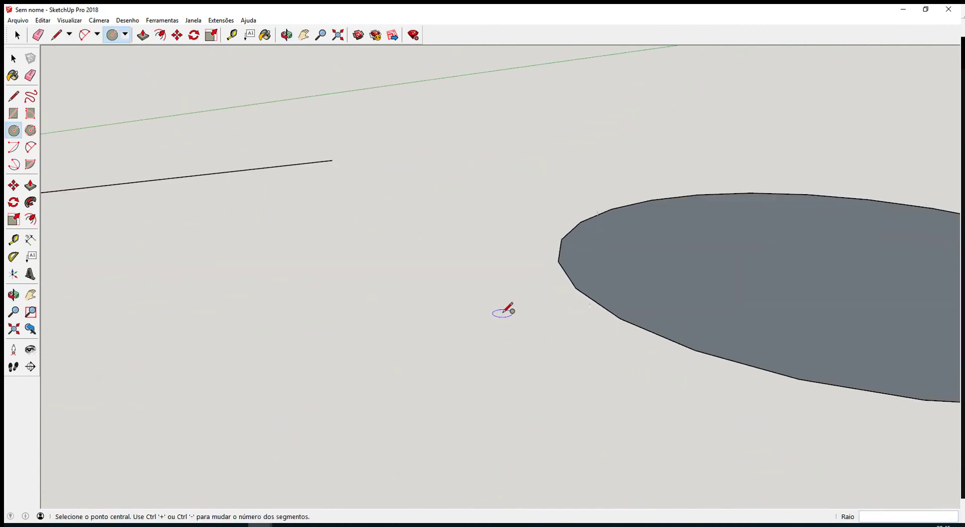
{"action": "left_click", "coordinate": [337, 35]}
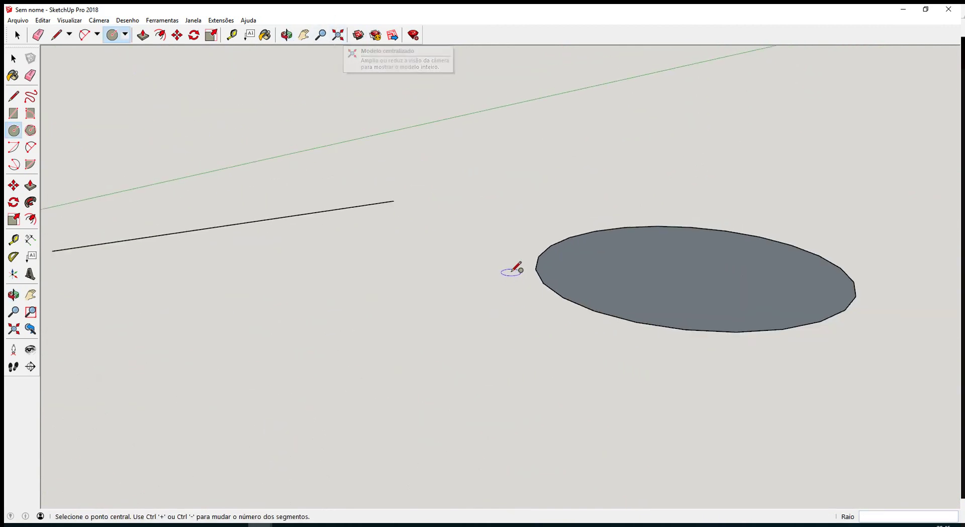
Move the view far away from the line and circle, and bring the whole model back with Zoom Extents.
{"action": "scroll", "coordinate": [527, 304], "scroll_direction": "down", "scroll_amount": 3}
{"action": "scroll", "coordinate": [527, 304], "scroll_direction": "down", "scroll_amount": 5}
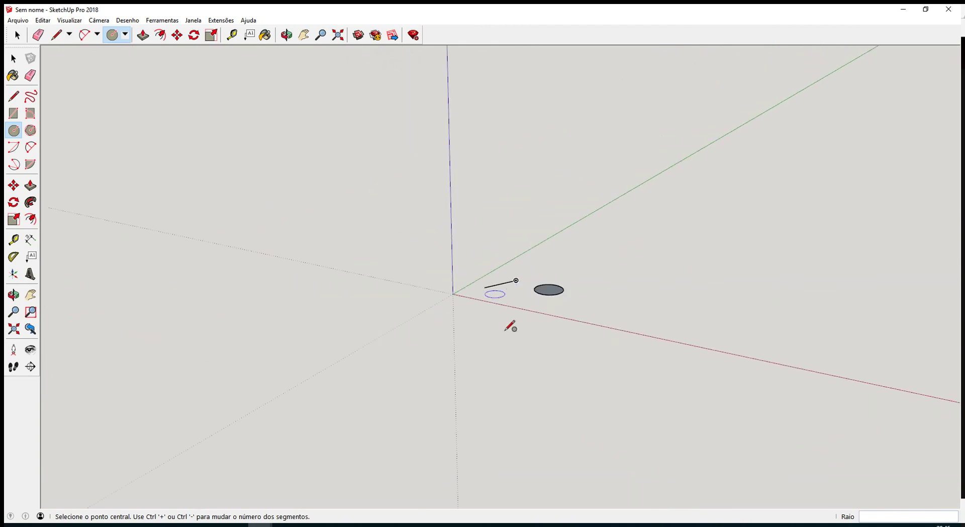
{"action": "scroll", "coordinate": [603, 326], "scroll_direction": "down", "scroll_amount": 4}
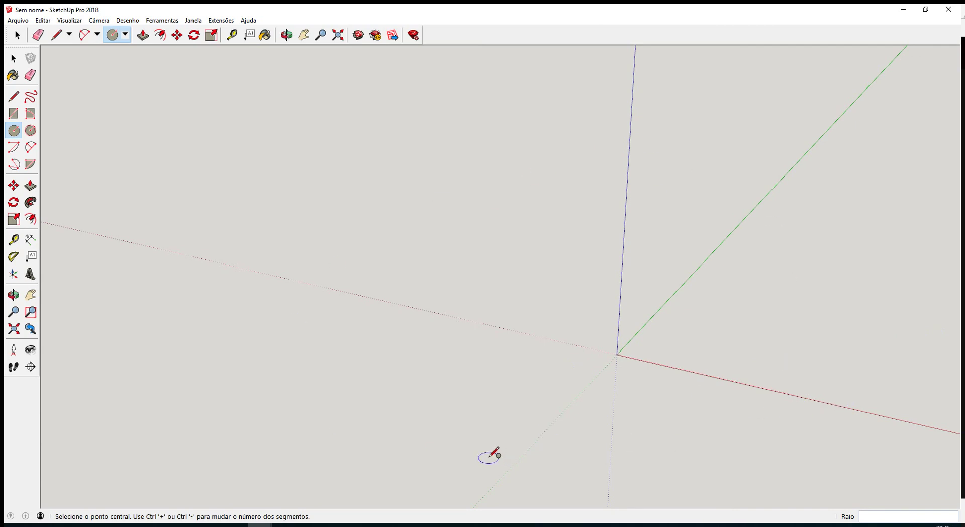
{"action": "left_click", "coordinate": [343, 41]}
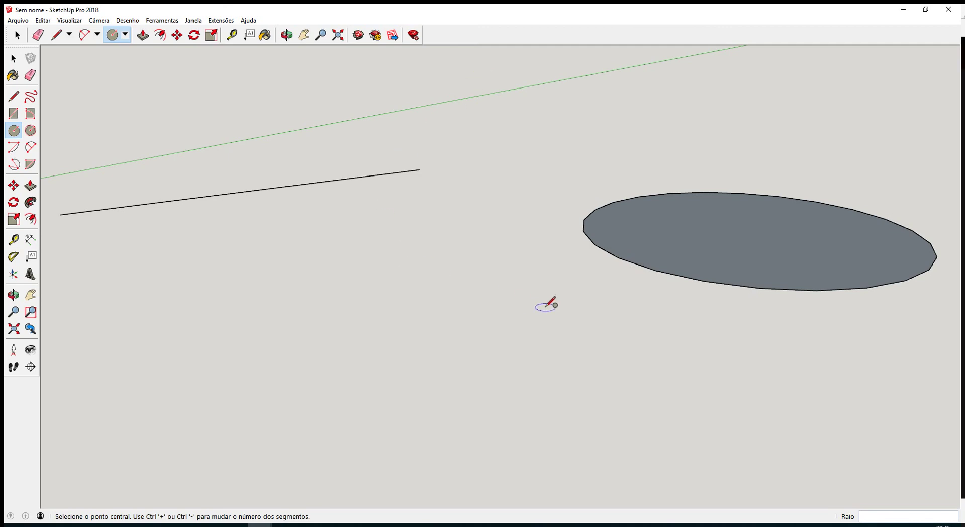
Zoom in past the line and circle, recover the full model with Zoom Extents, and back out to show the axes origin.
{"action": "scroll", "coordinate": [603, 251], "scroll_direction": "up", "scroll_amount": 10}
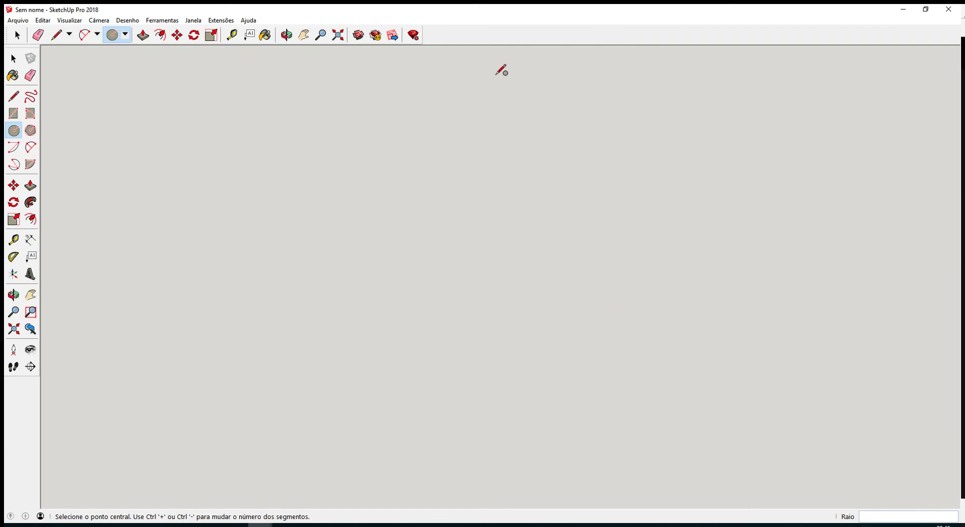
{"action": "left_click", "coordinate": [338, 34]}
{"action": "scroll", "coordinate": [397, 300], "scroll_direction": "down", "scroll_amount": 2}
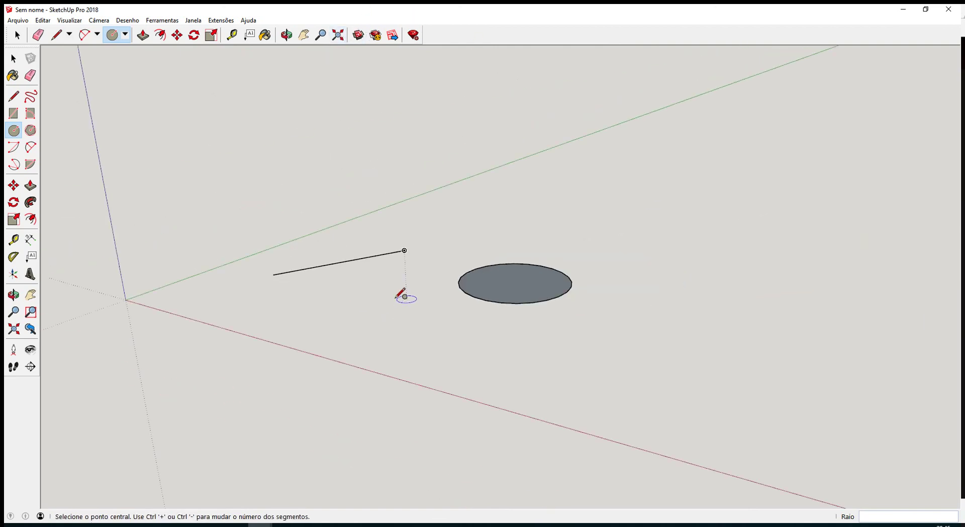